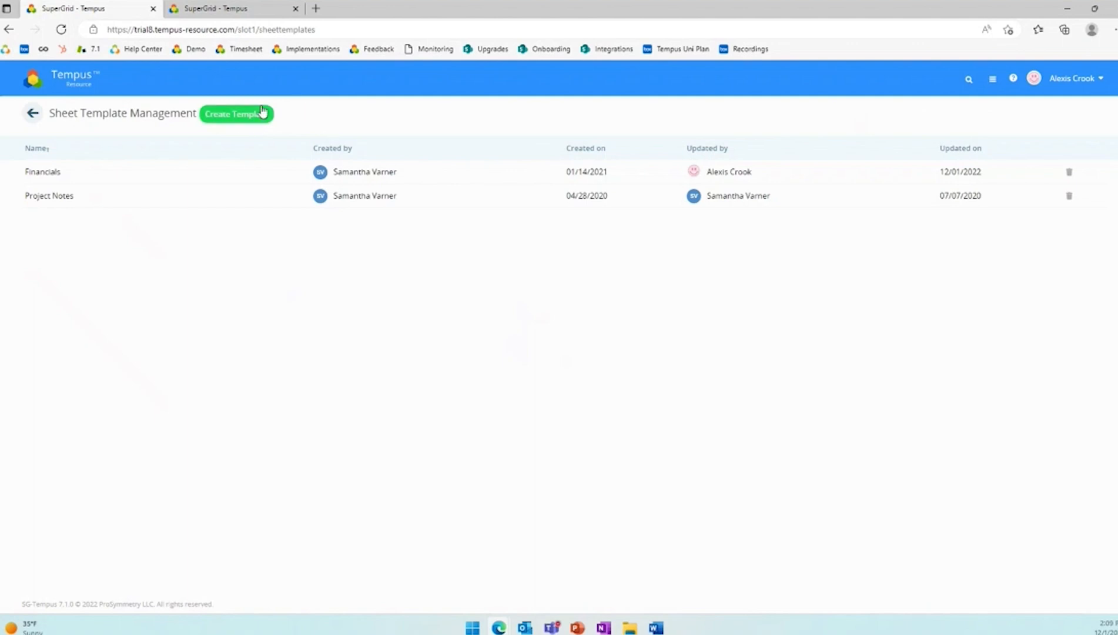
- Open the Financials sheet template and examine the data types available for a new column
left_click(44, 171)
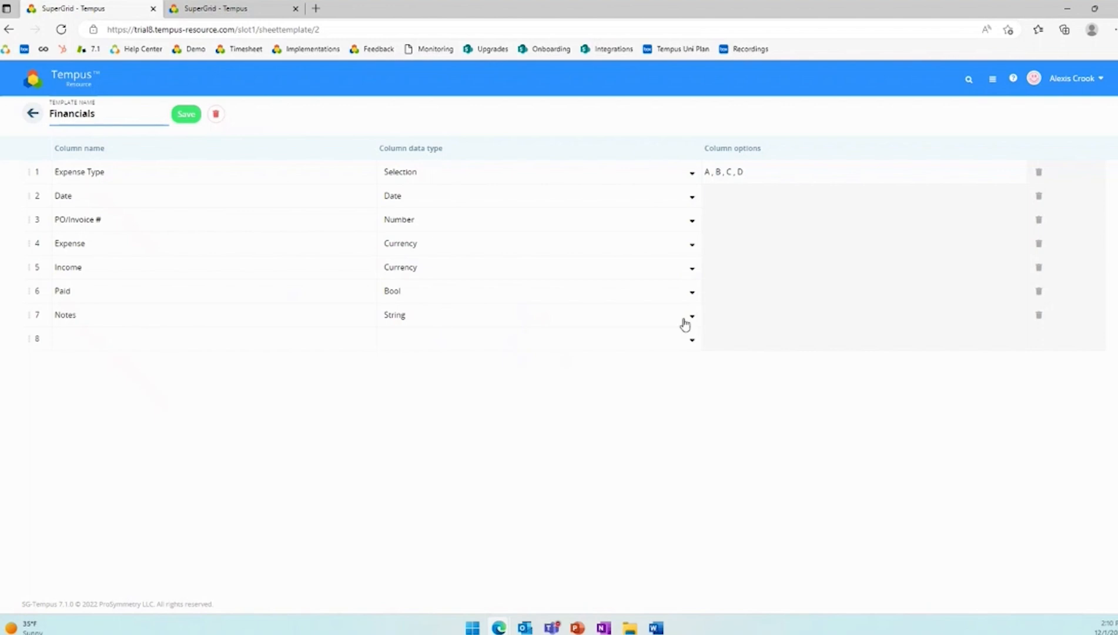
left_click(674, 338)
scroll(452, 423, "down", 1)
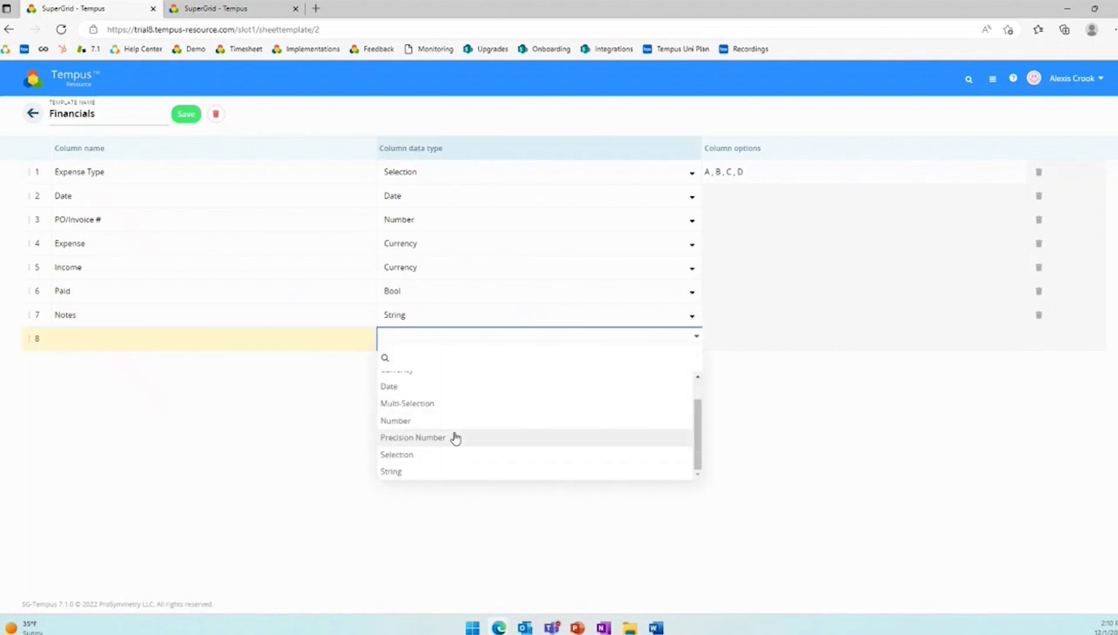
scroll(455, 439, "up", 1)
scroll(507, 400, "down", 1)
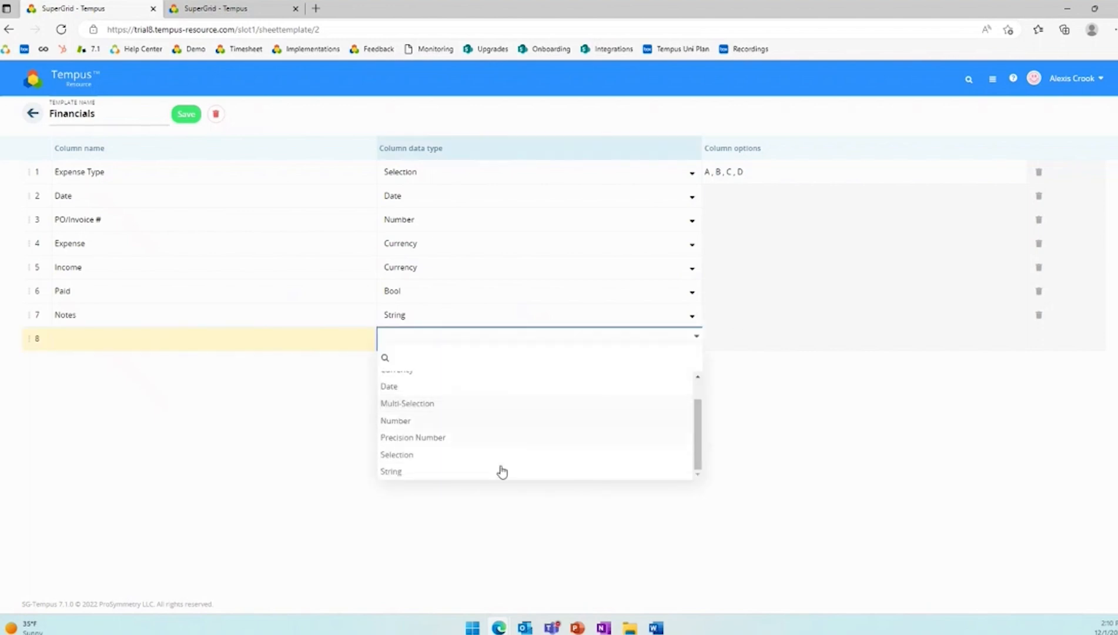
left_click(883, 416)
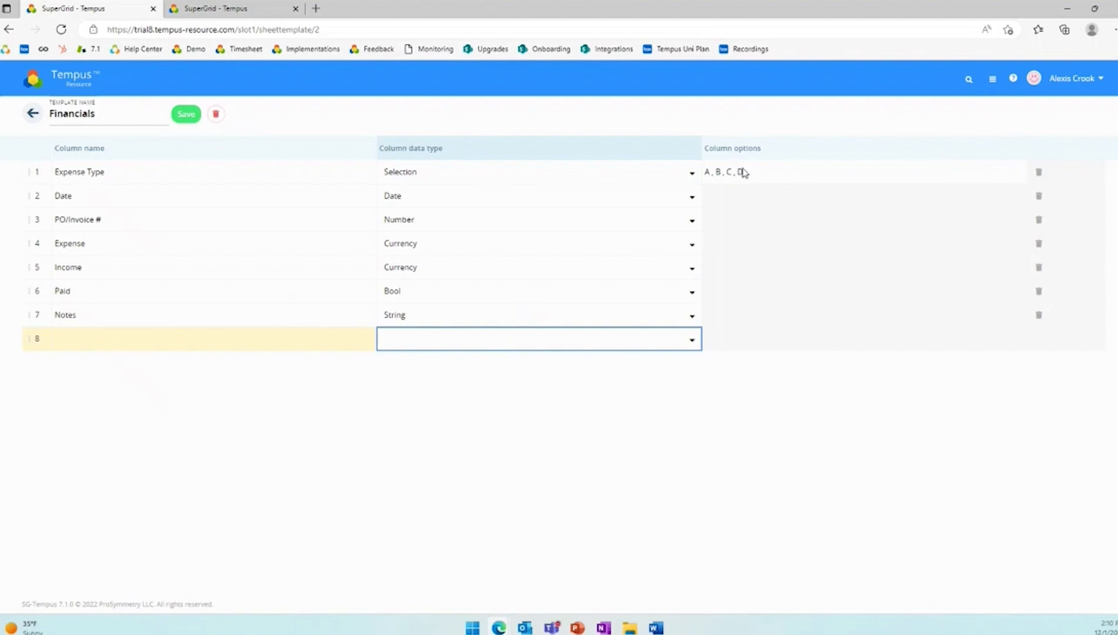
- In the second browser tab, open April Project 1 from Project Management and go to its Sheets page
left_click(218, 8)
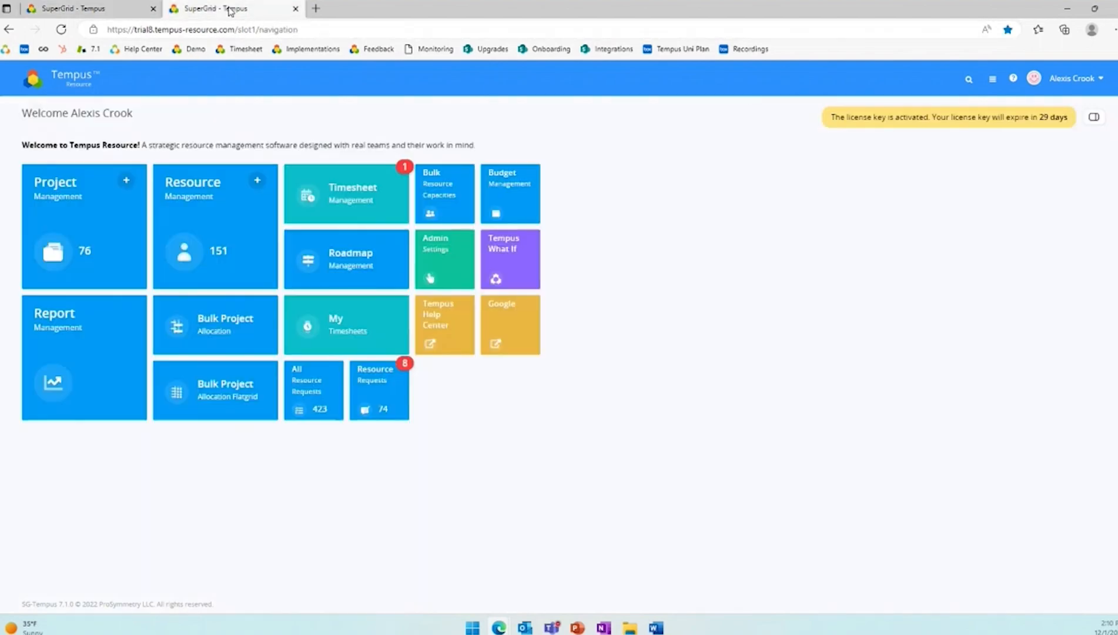
left_click(76, 199)
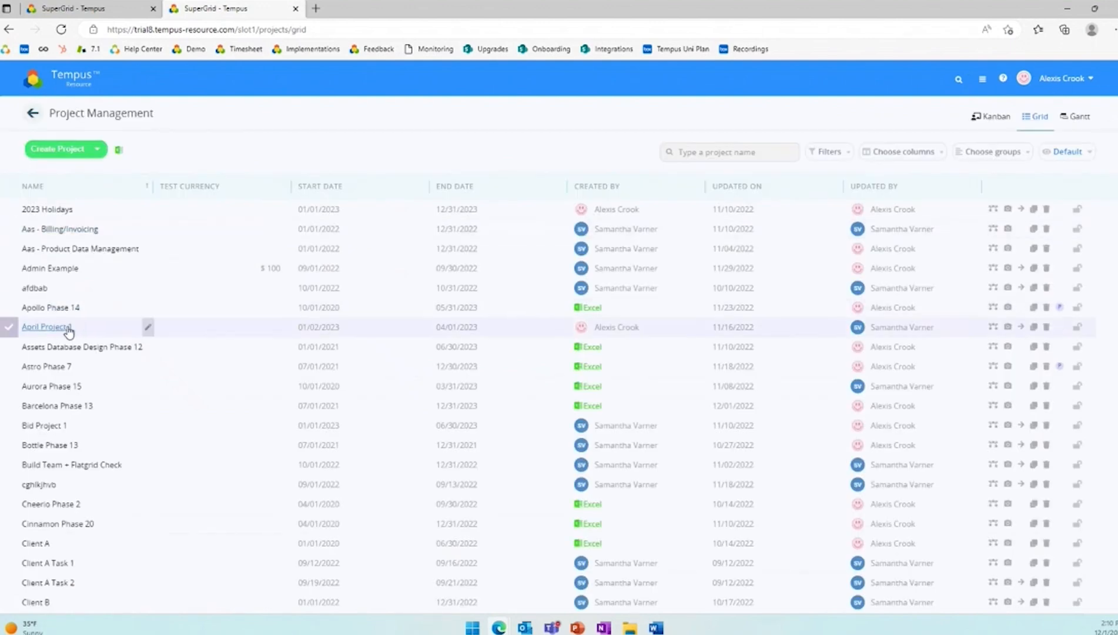
left_click(67, 331)
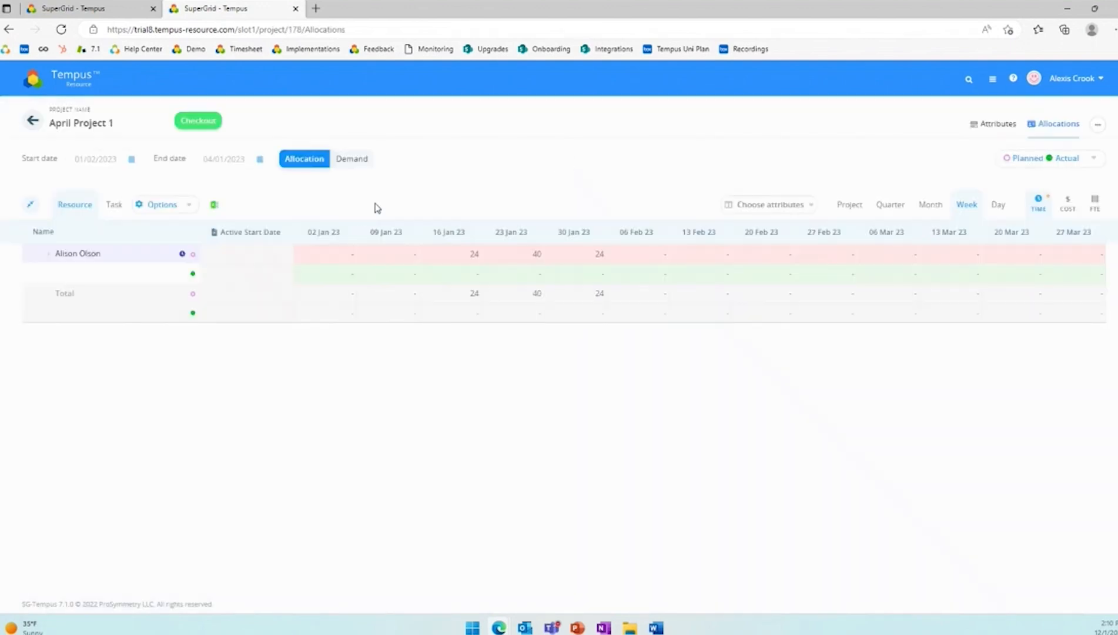
left_click(1098, 124)
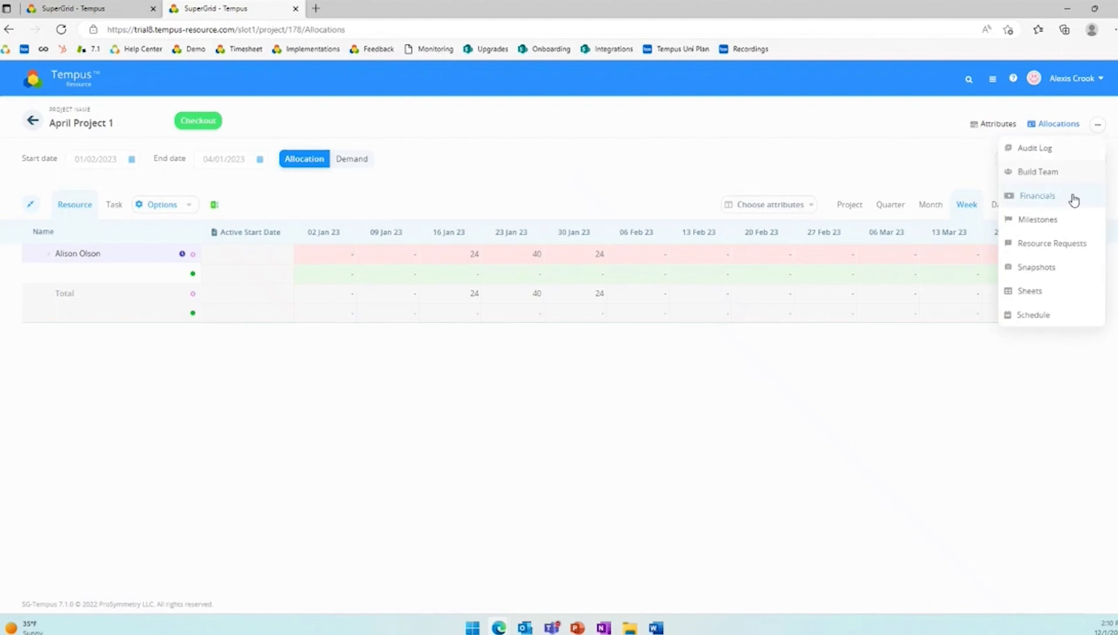
left_click(1045, 297)
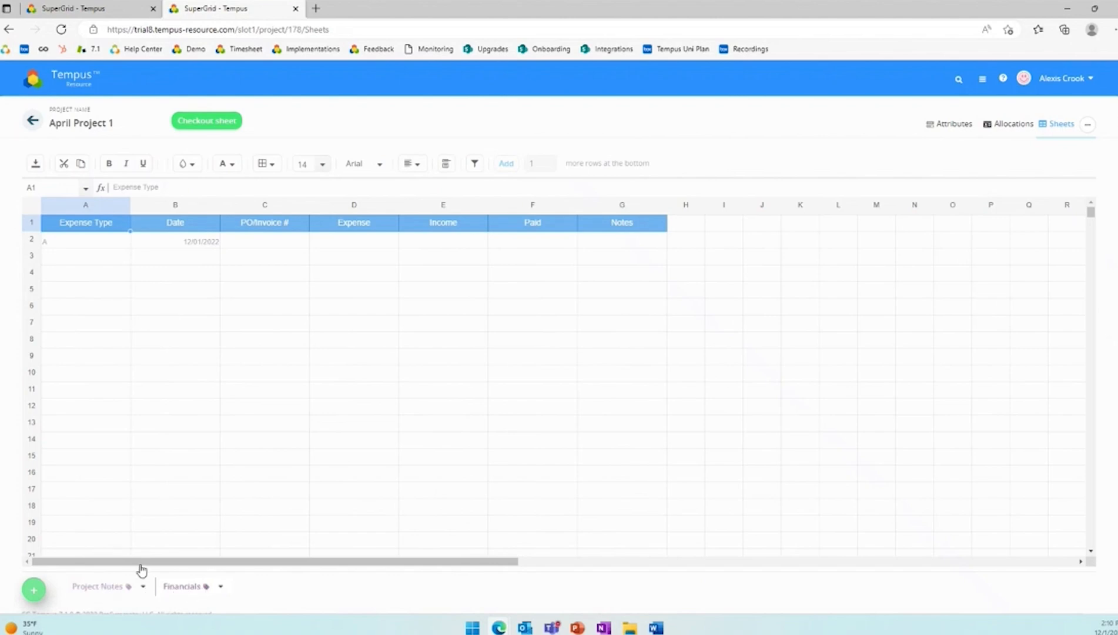
- Compare the project's Financials sheet and its Expense Type cell with the column definitions in the Financials template
left_click(112, 9)
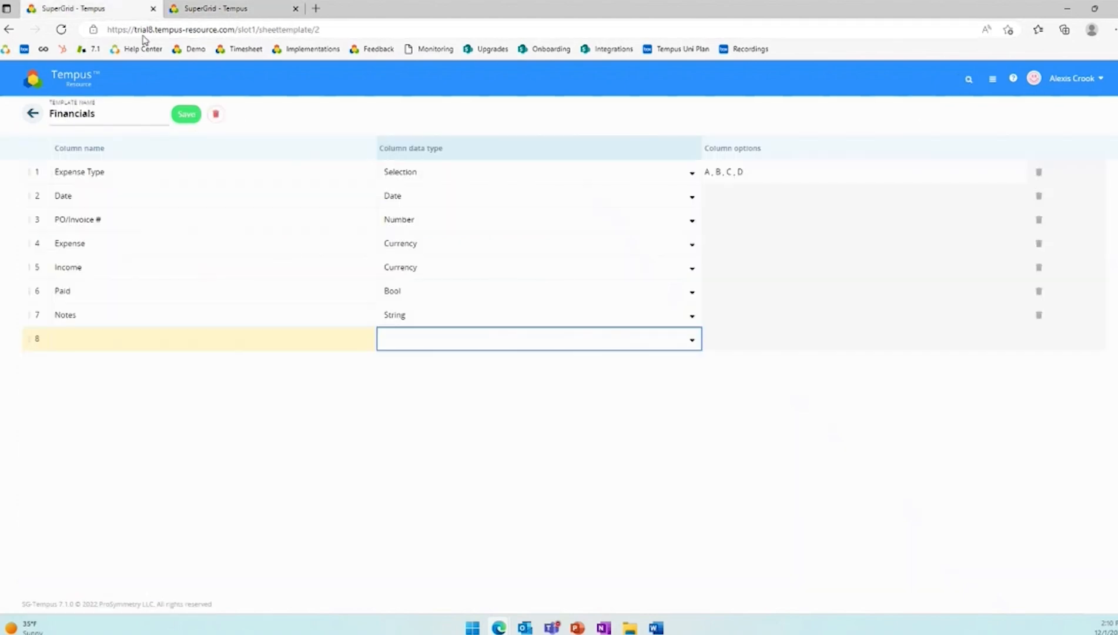
left_click(215, 9)
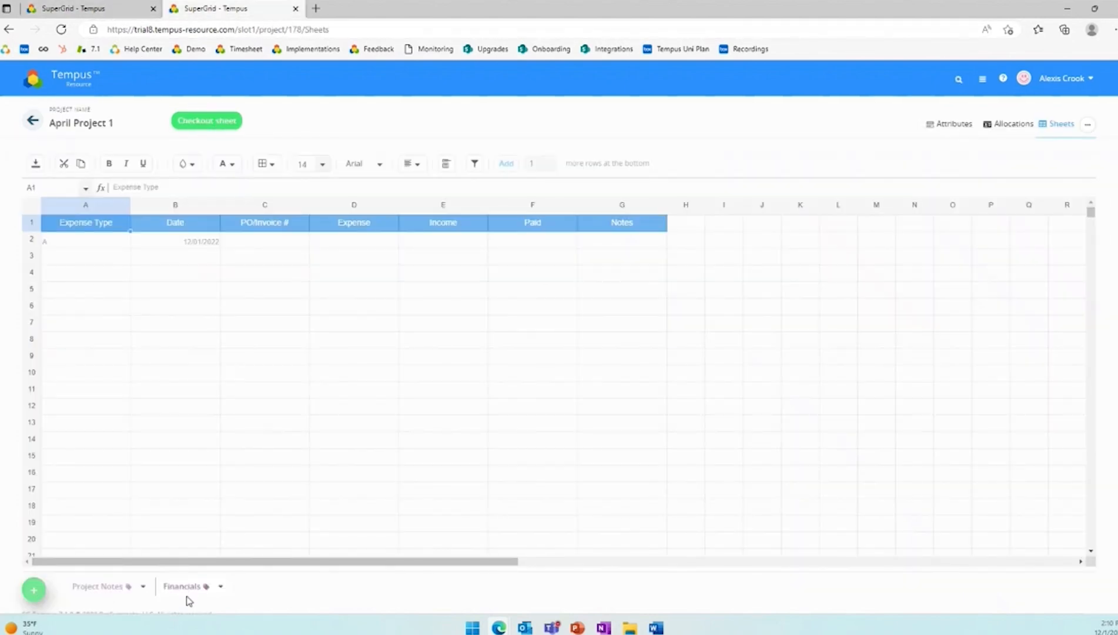
left_click(105, 242)
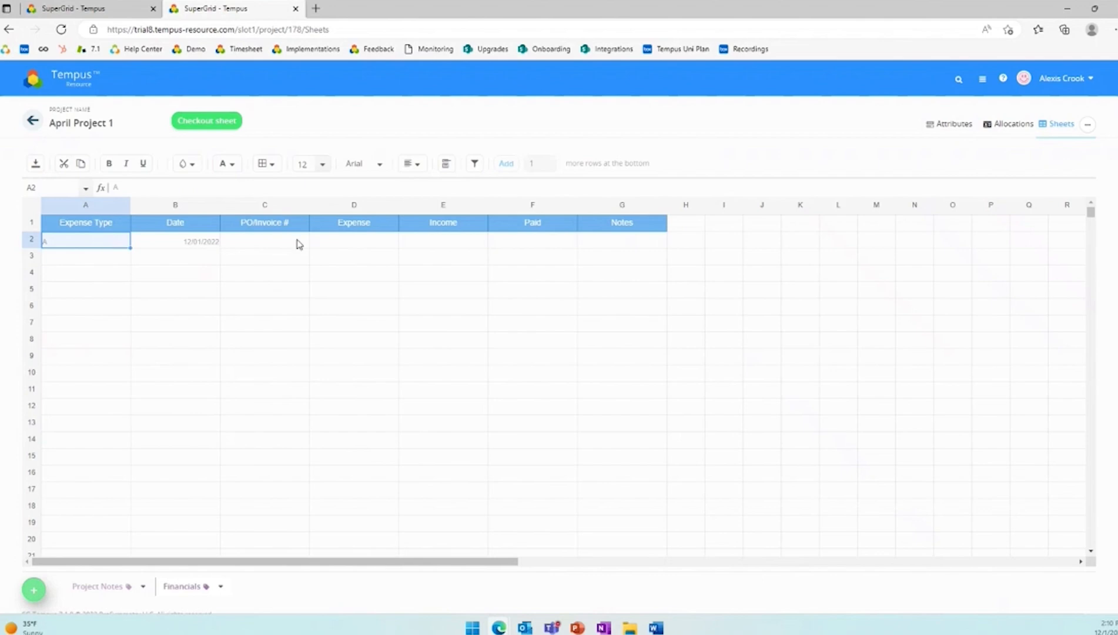
left_click(137, 11)
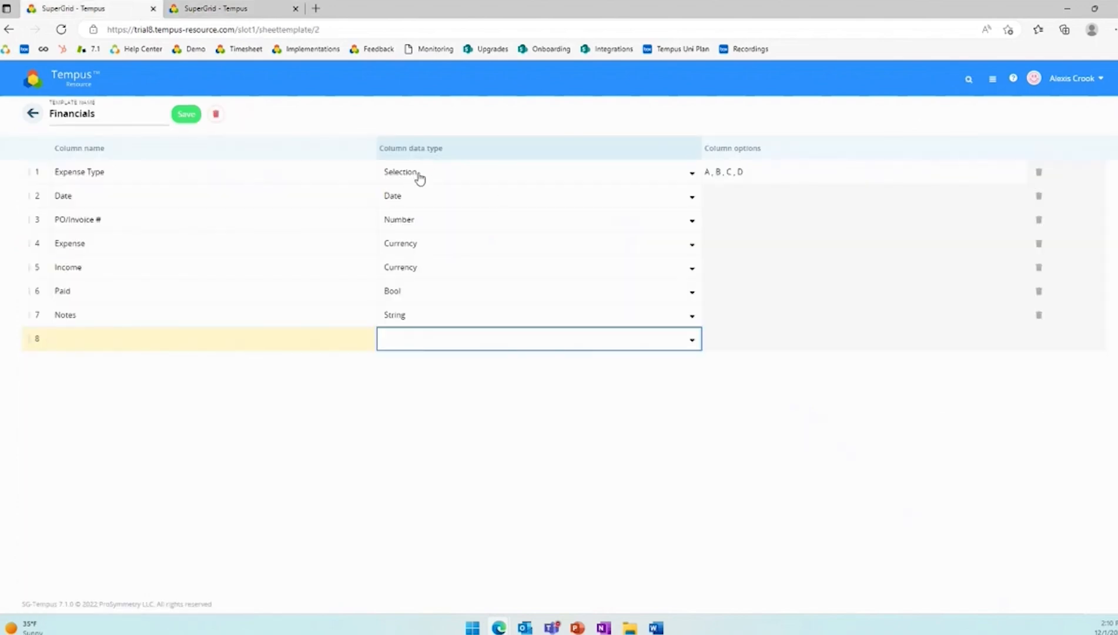
left_click(234, 11)
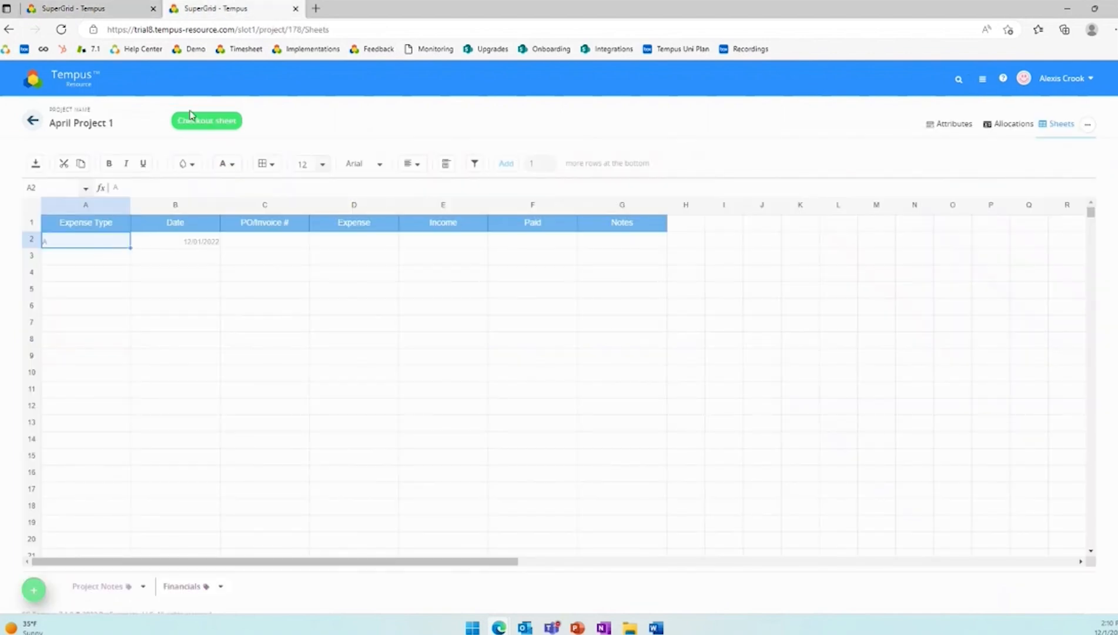
- Check out the Financials sheet and compare the Expense Type choices in row 2 with the template's column options
left_click(190, 116)
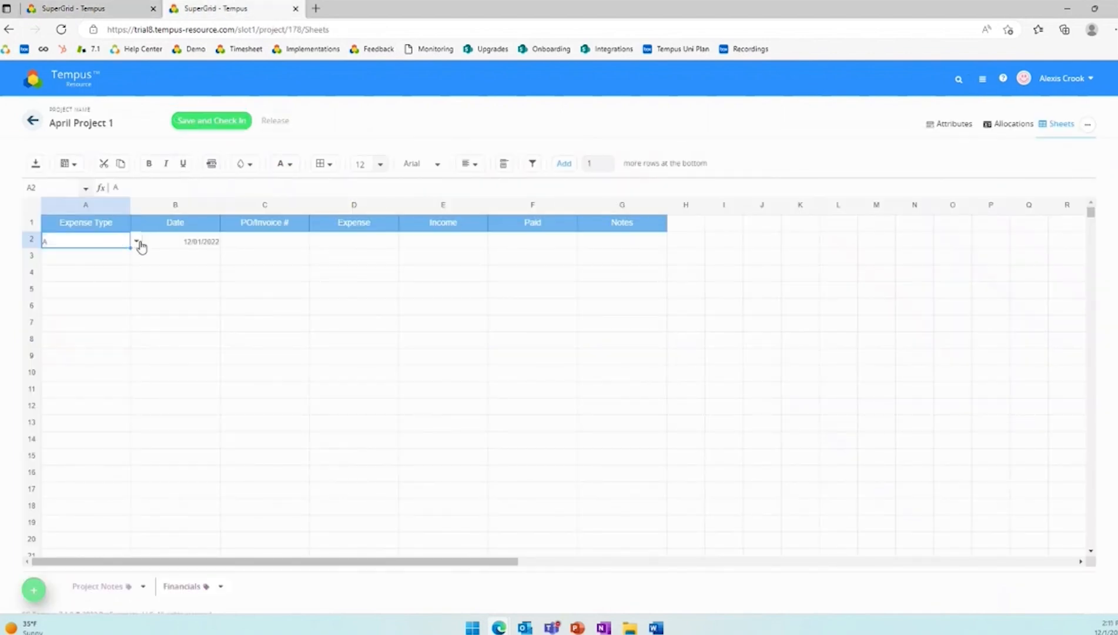
left_click(139, 242)
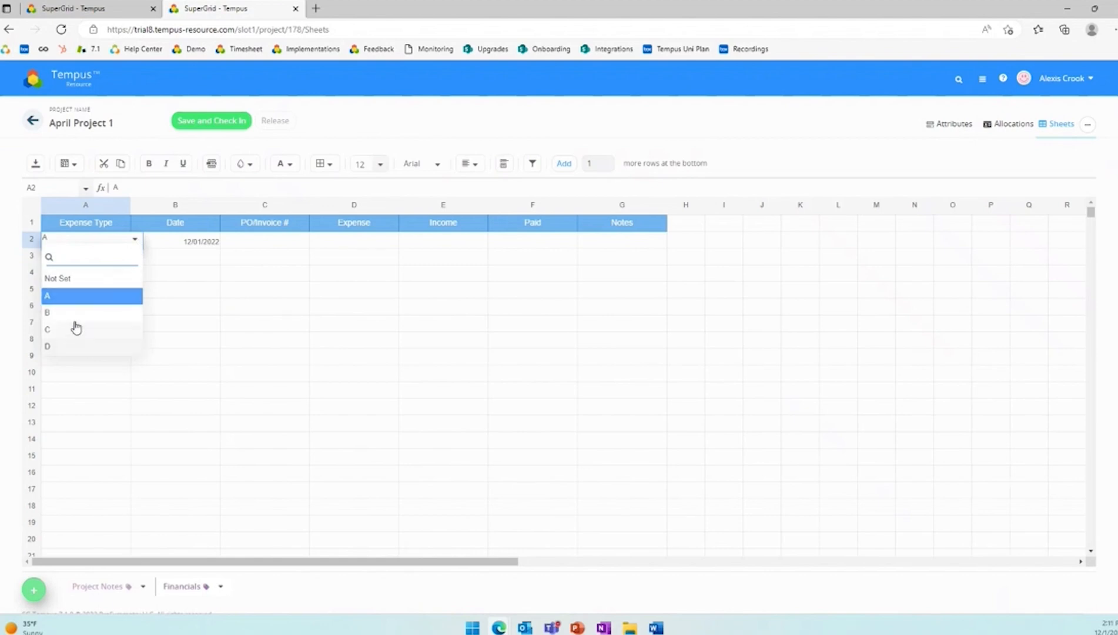
left_click(101, 14)
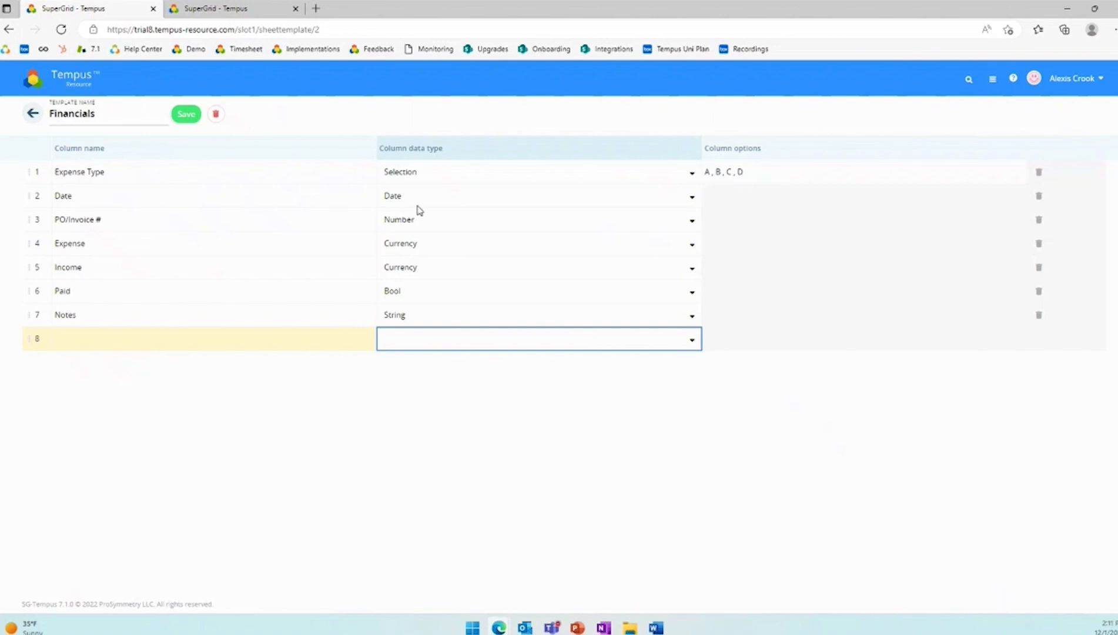
- Set the Date in row 2 of the Financials sheet to 12/13/2022, and save and check in the sheet
left_click(212, 8)
left_click(204, 242)
left_click(224, 241)
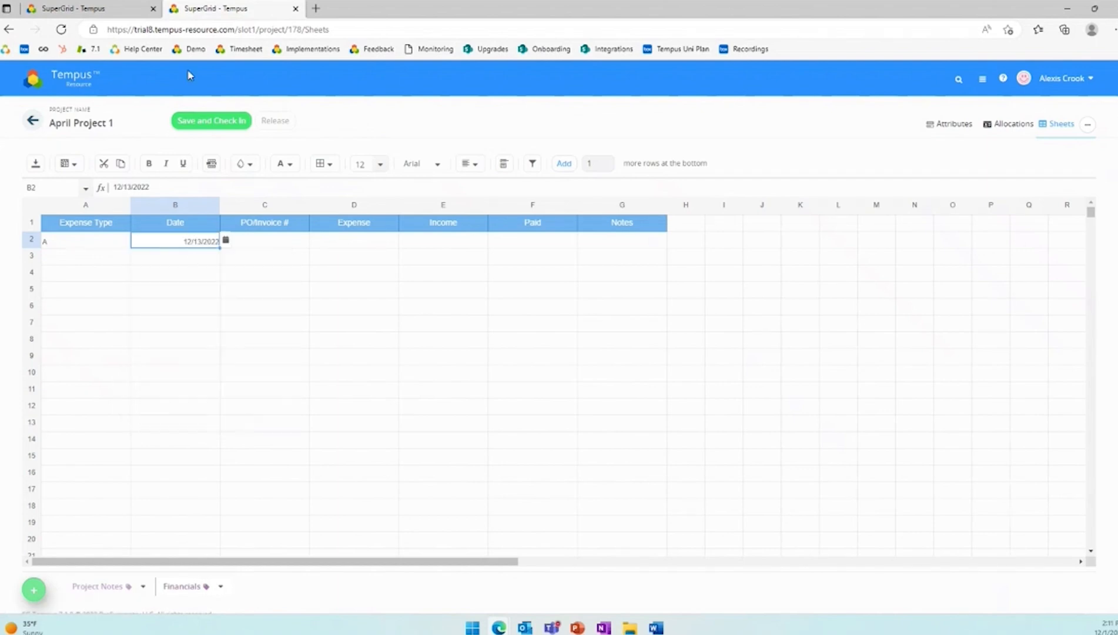
left_click(117, 8)
left_click(221, 8)
left_click(221, 121)
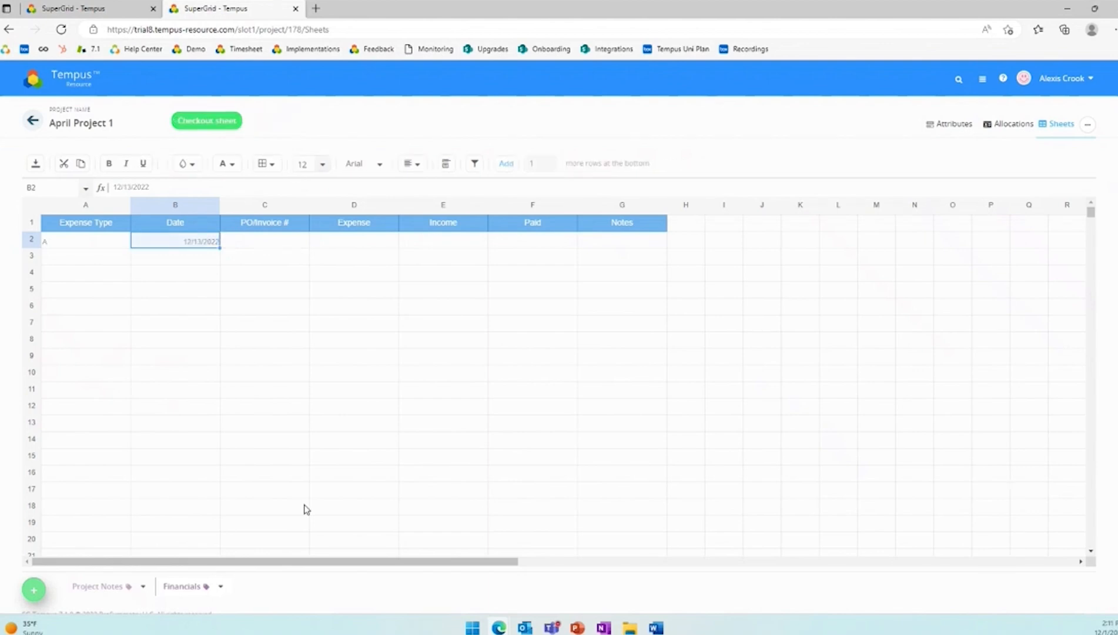
- Return to Sheet Template Management and start a new template named Test Template
left_click(100, 7)
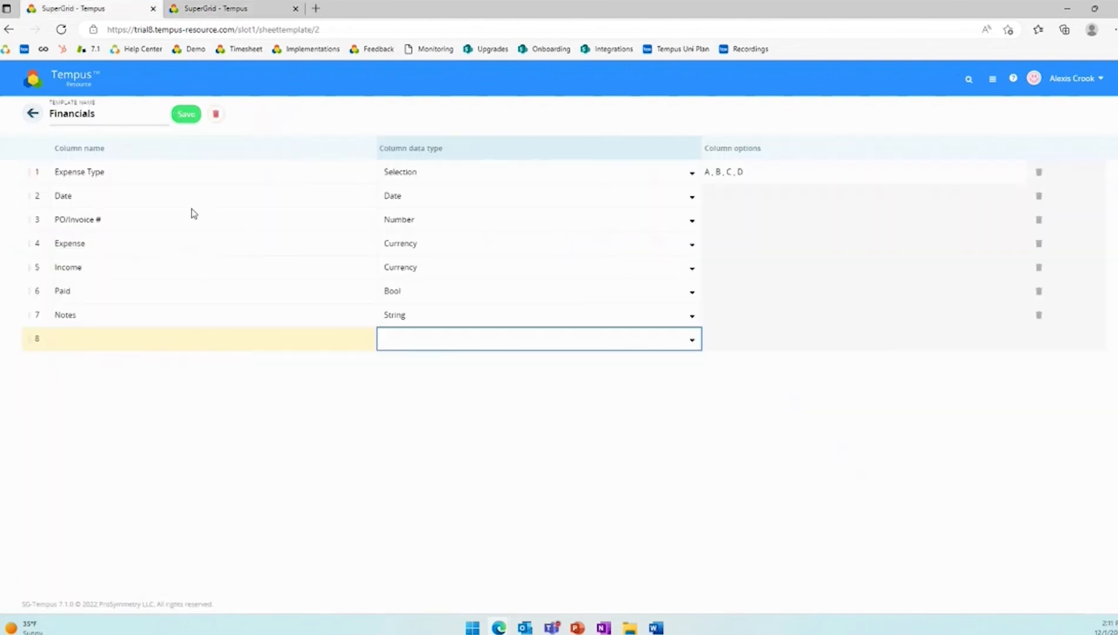
left_click(32, 114)
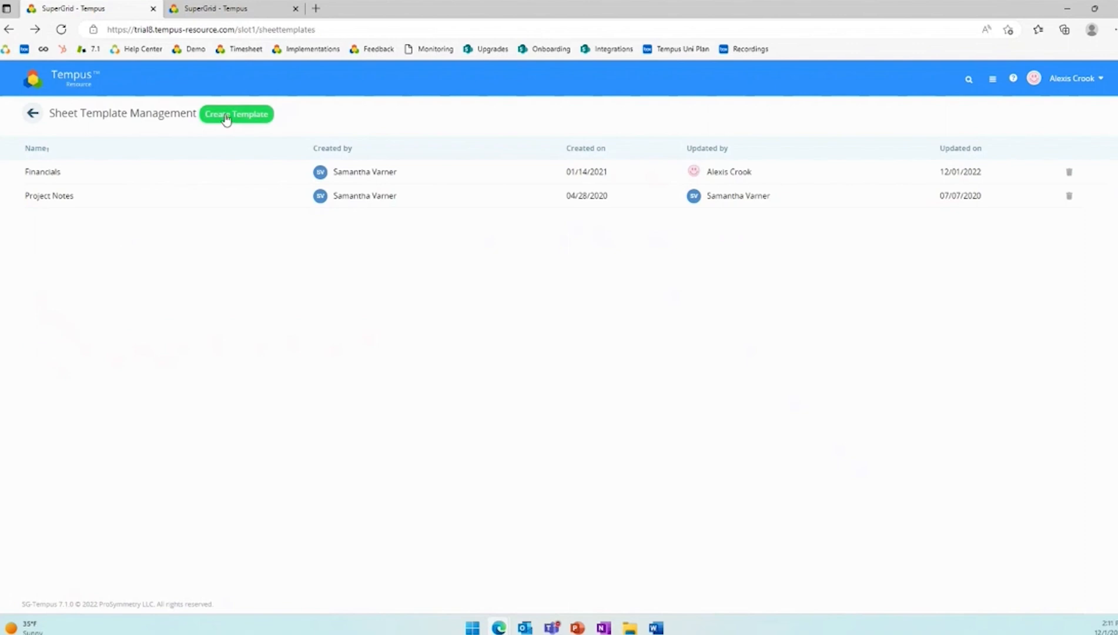
left_click(227, 118)
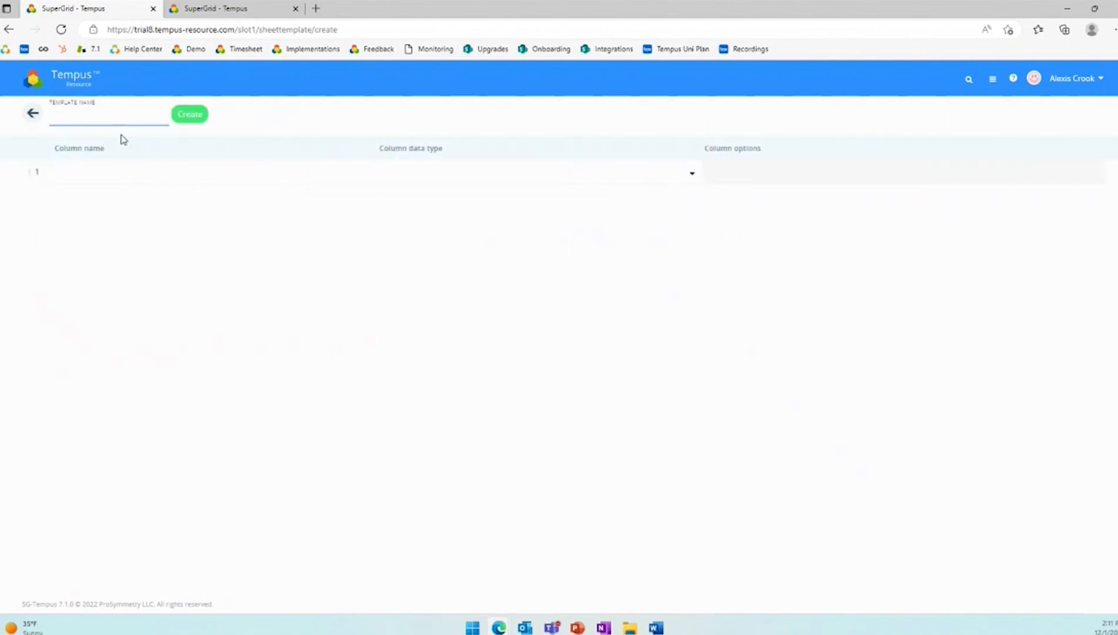
type("Test Template")
- Add three columns to the new template named Test column 1, Test column 2 and Test column 3
left_click(82, 172)
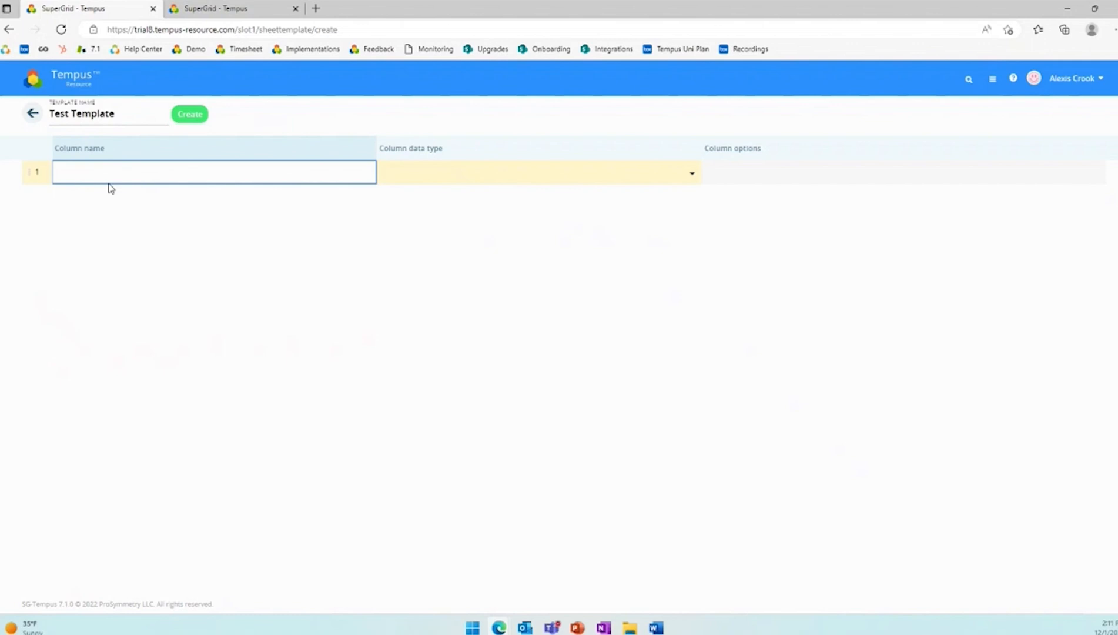
type("Test")
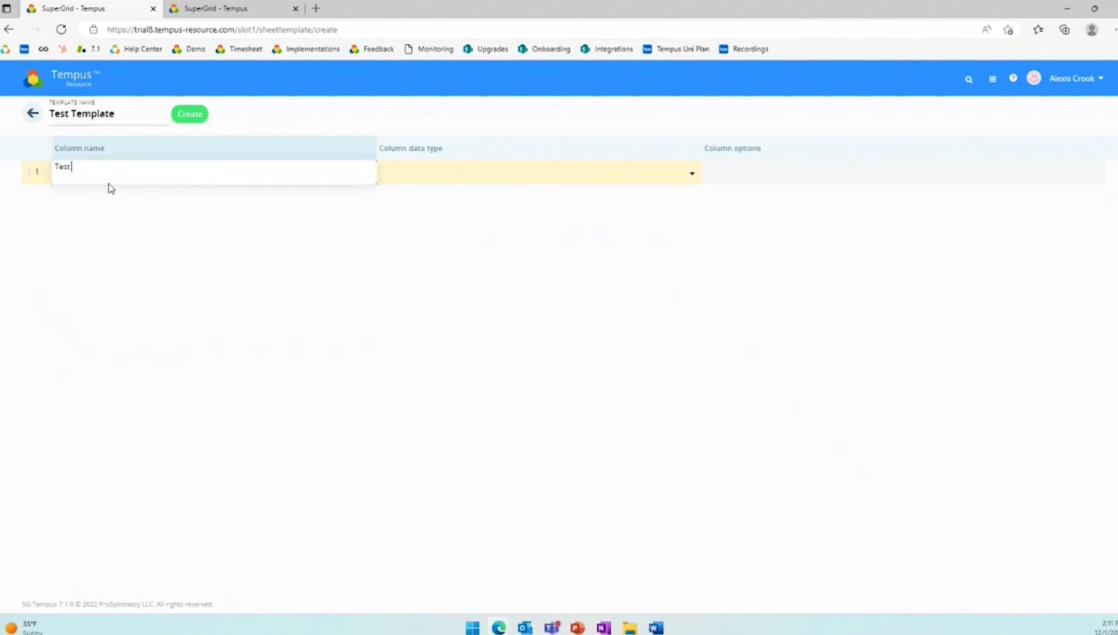
type(" column 1")
key("Return")
type("Test c")
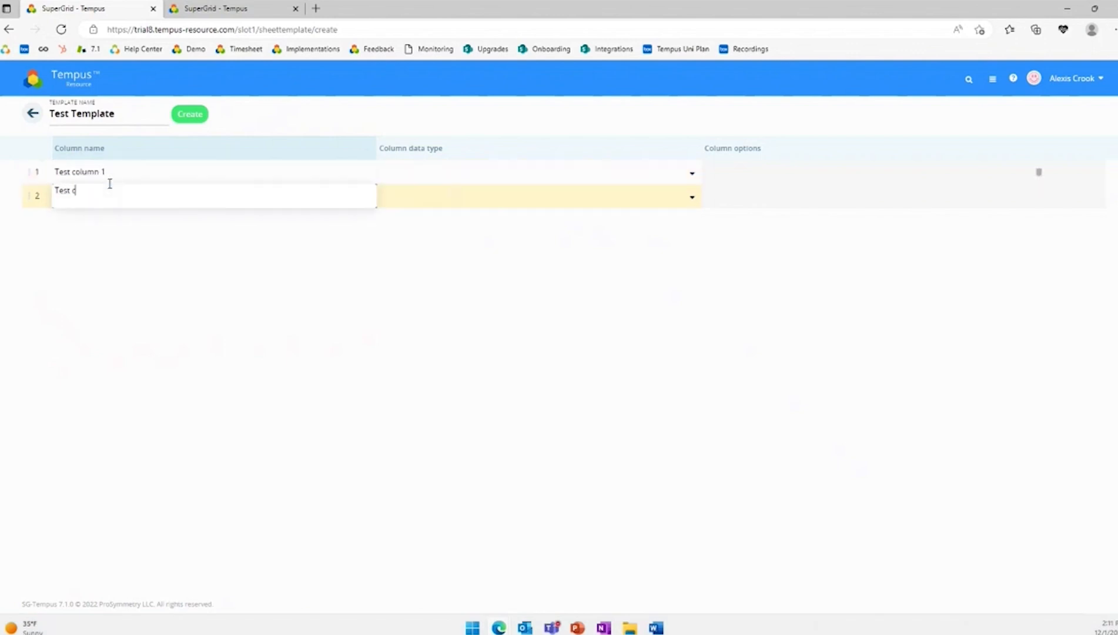
type("olumn 2")
key("Return")
type("T")
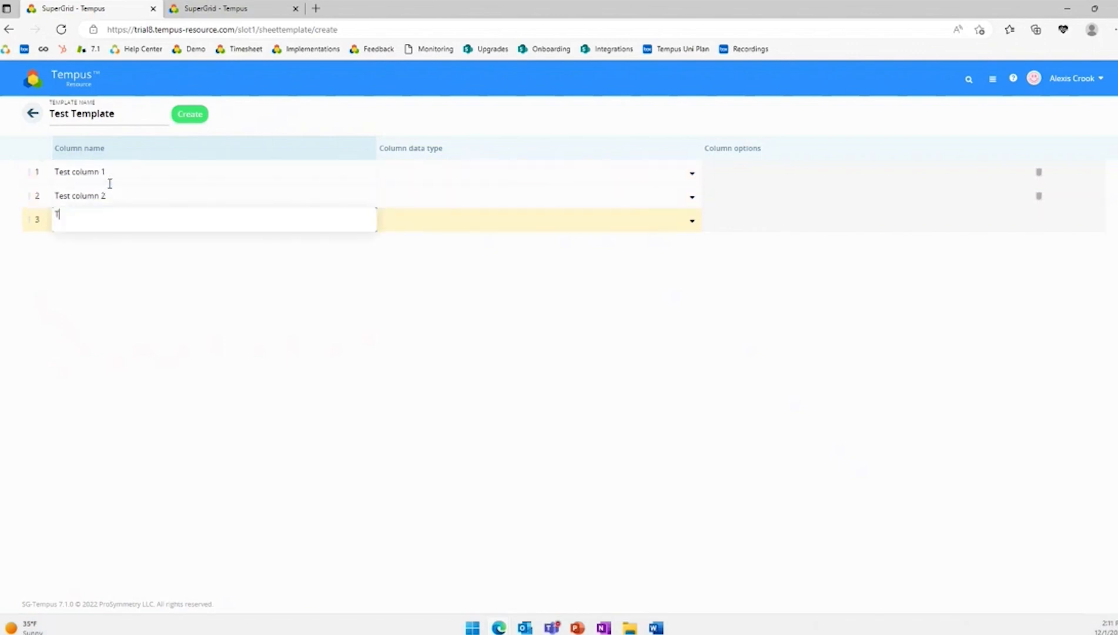
key("Return")
- Set the data types of the three test columns to Bool, Currency and Date, and create the template
left_click(462, 179)
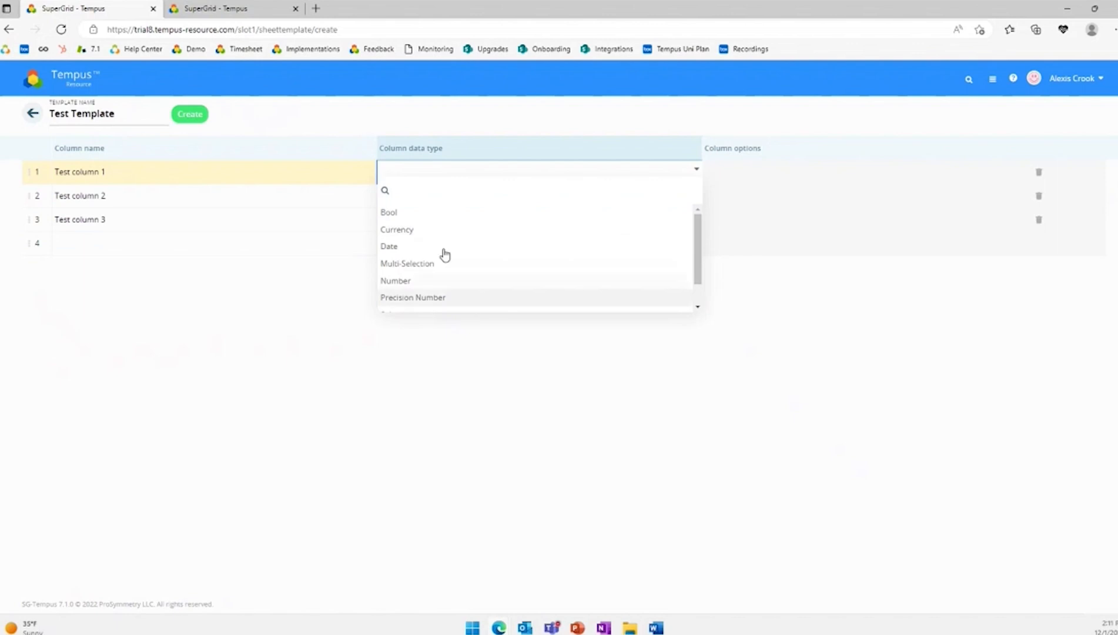
left_click(431, 213)
left_click(447, 203)
left_click(461, 254)
left_click(465, 229)
left_click(480, 295)
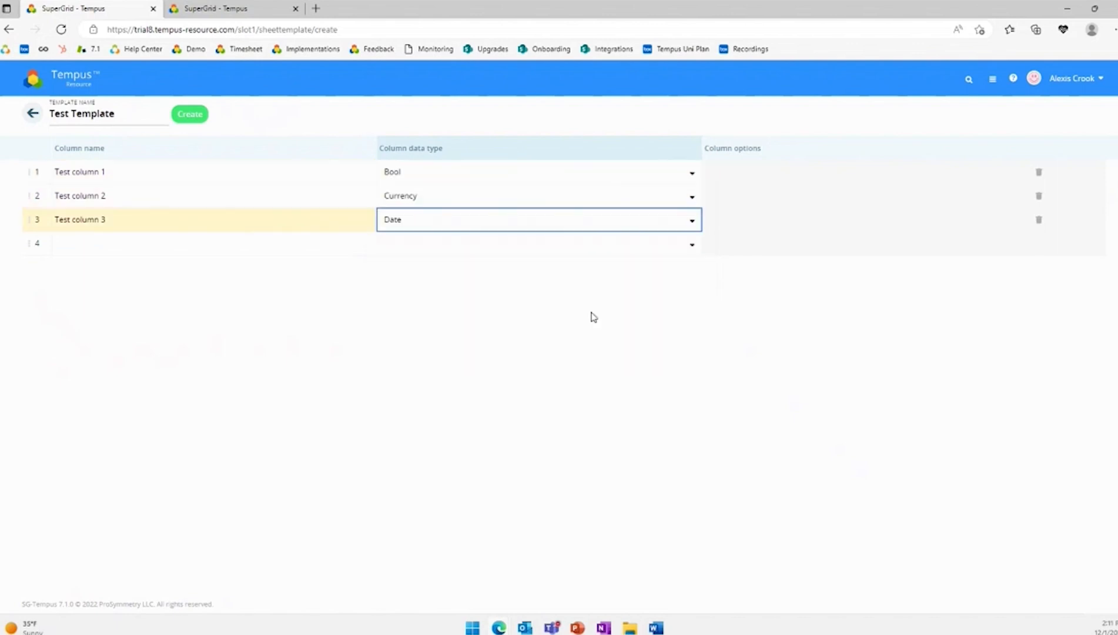
left_click(190, 114)
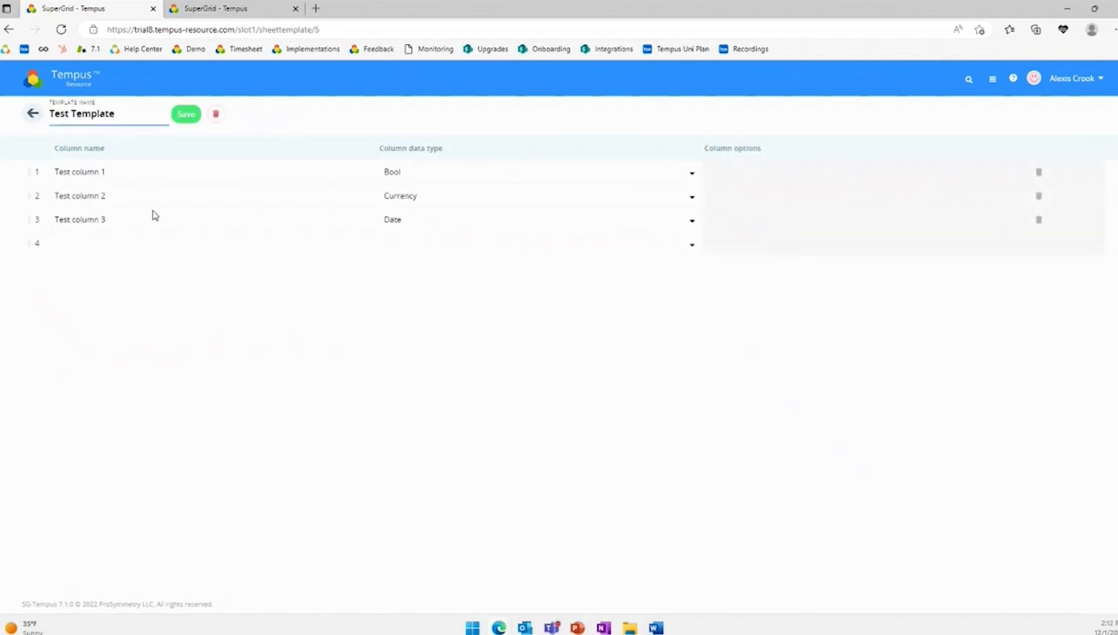
- Reload the Sheets page of April Project 1 and open the Test Template sheet
left_click(199, 13)
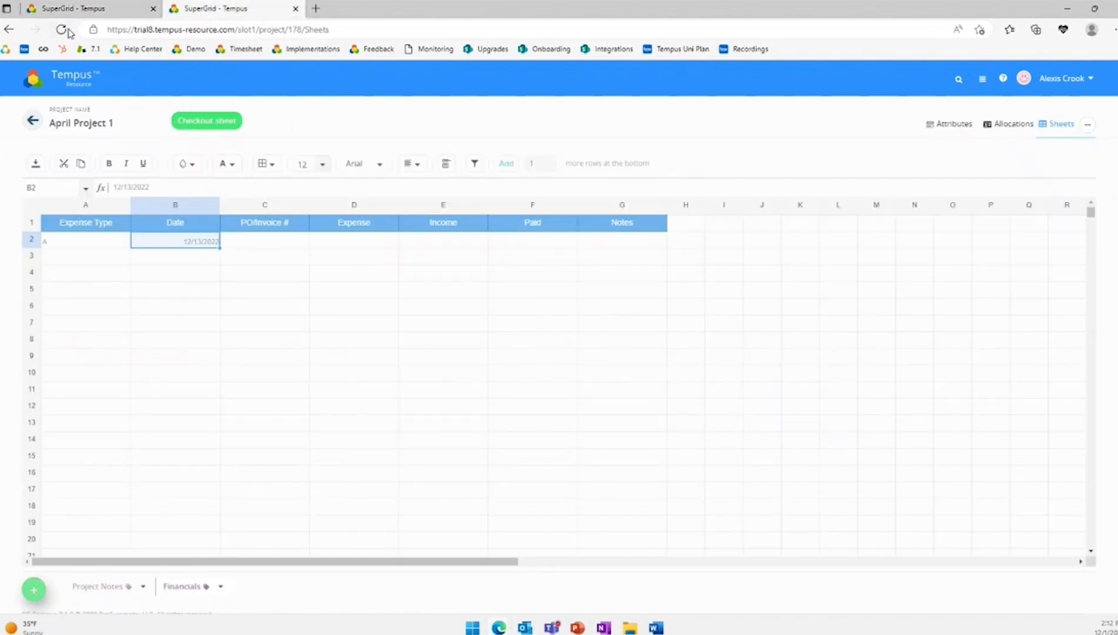
left_click(63, 31)
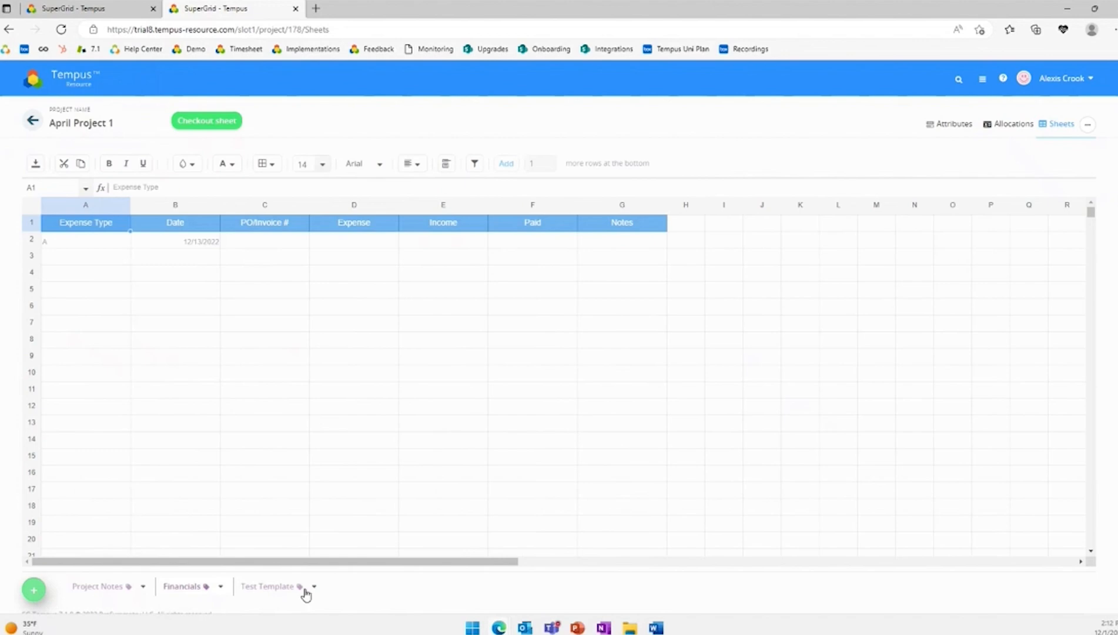
left_click(268, 589)
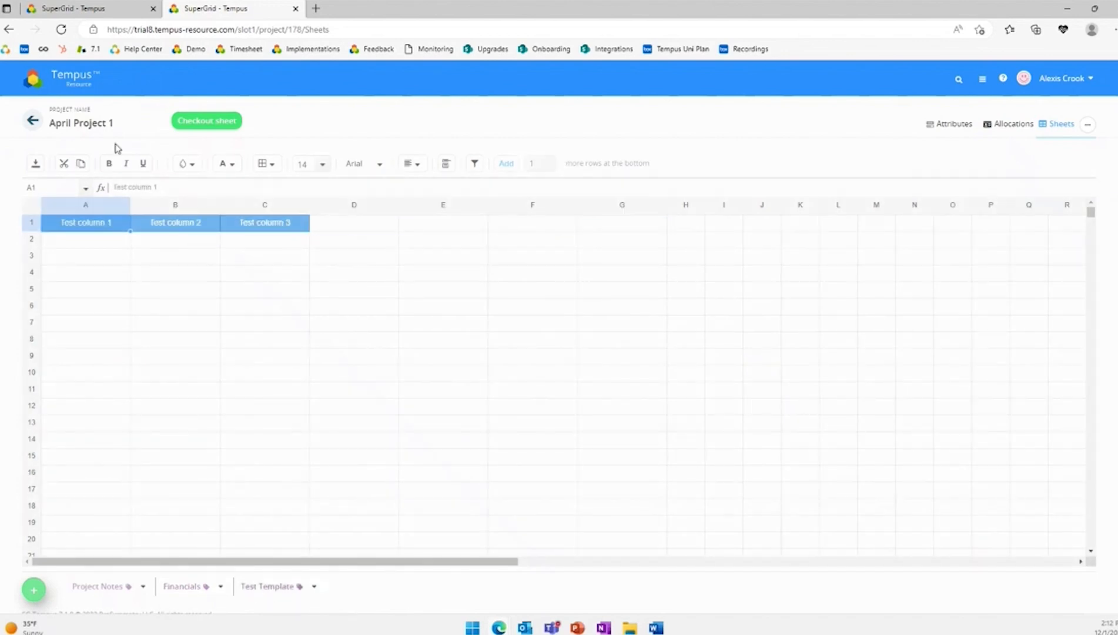
- Check out the Test Template sheet and set Test column 1 in row 2 to Yes
left_click(72, 239)
left_click(211, 121)
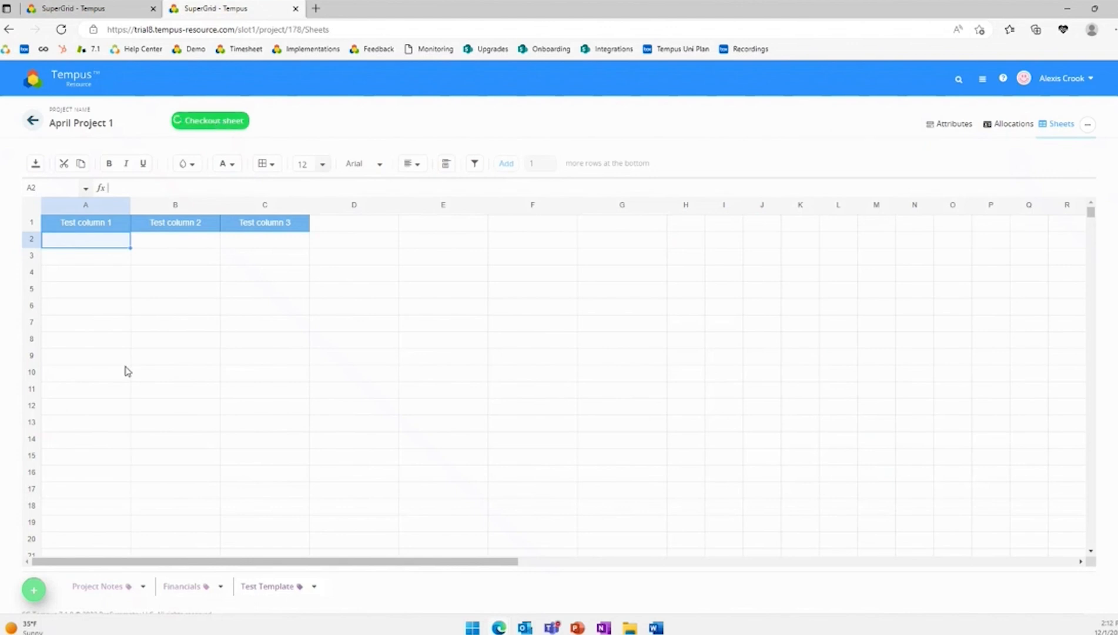
left_click(138, 239)
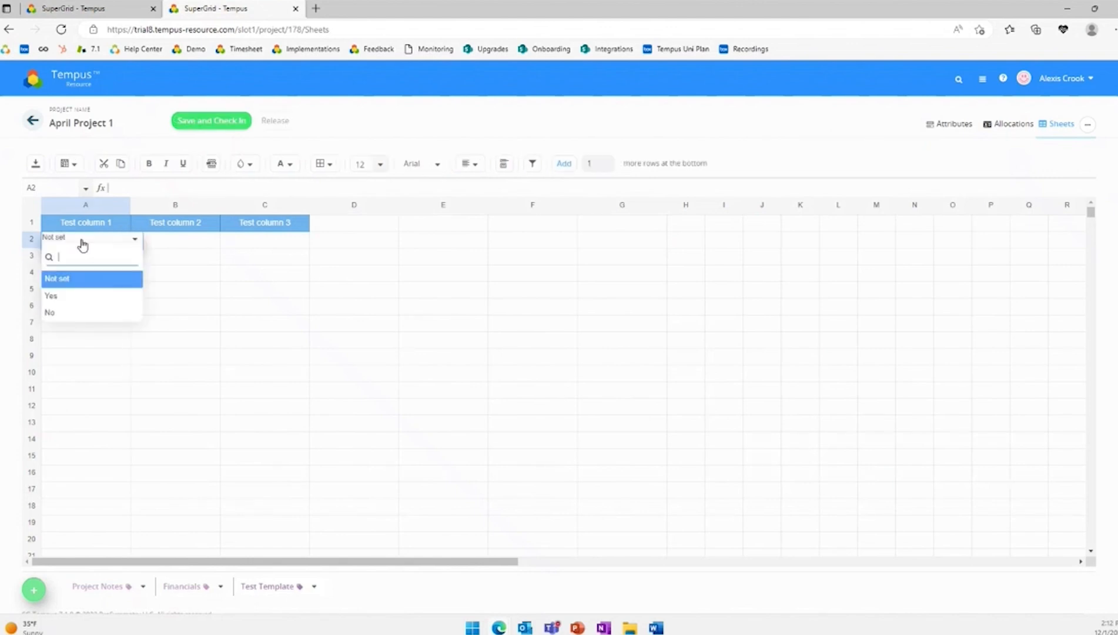
left_click(75, 297)
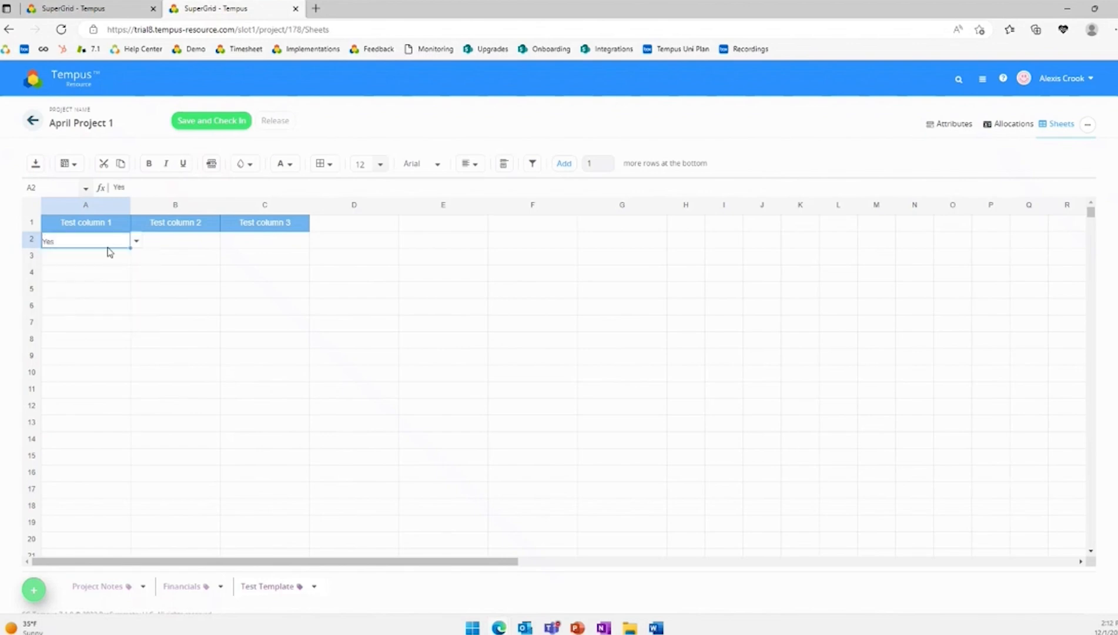
- Check the data type of Test column 2 in the template definition and set its row 2 value to $20.00
left_click(155, 232)
left_click(89, 10)
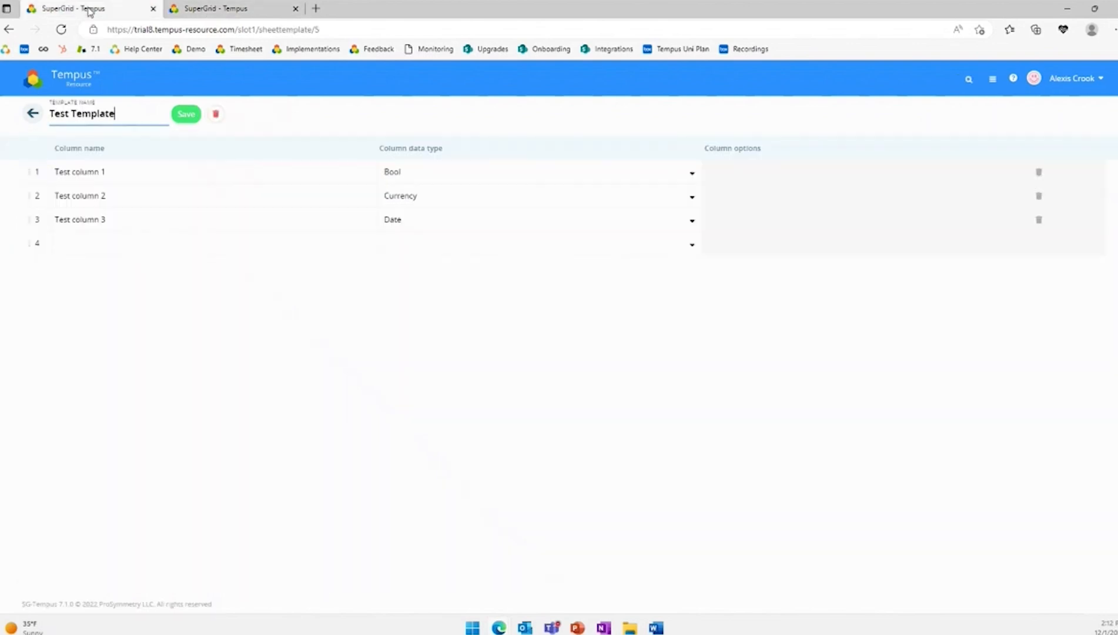
left_click(183, 9)
type("20")
key("Return")
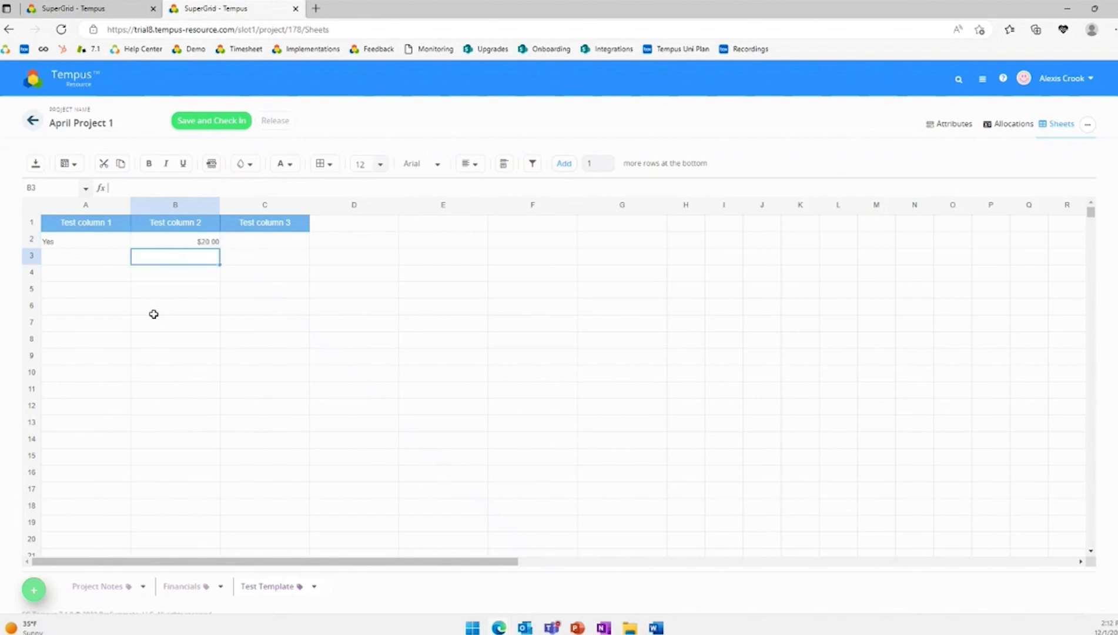
- Set Test column 3 in row 2 to 12/01/2022, and save and check in the Test Template sheet
left_click(82, 9)
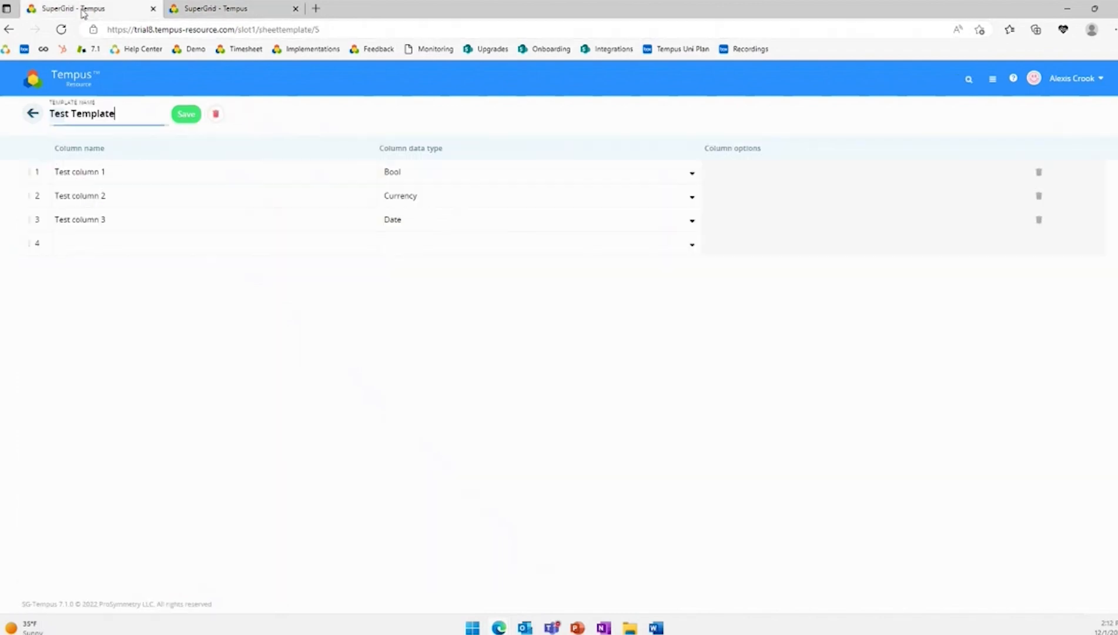
left_click(205, 8)
left_click(286, 246)
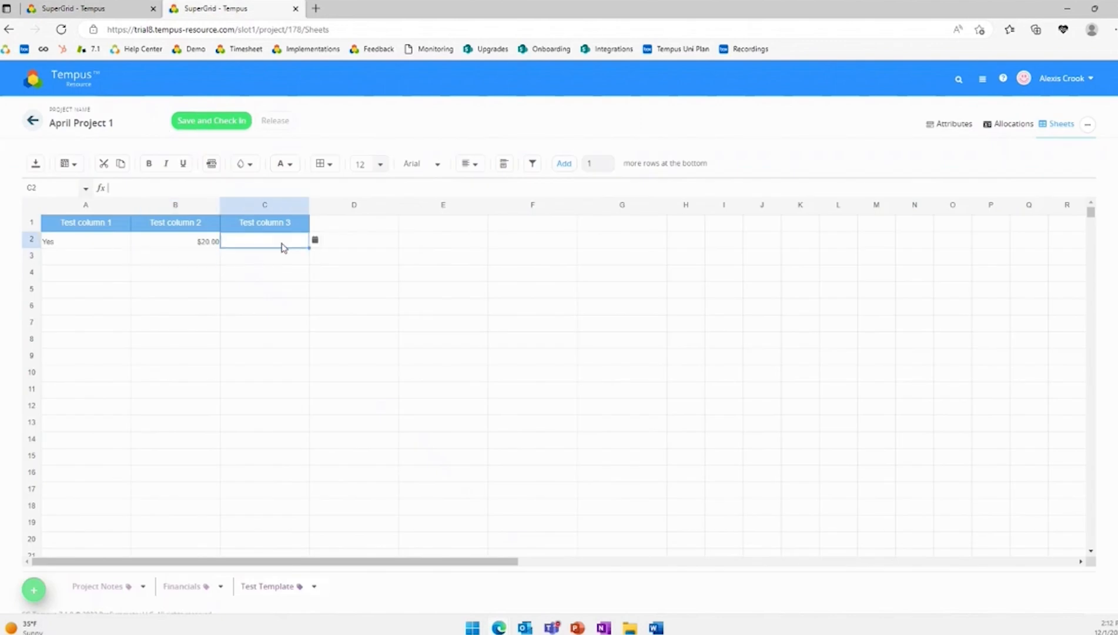
left_click(316, 241)
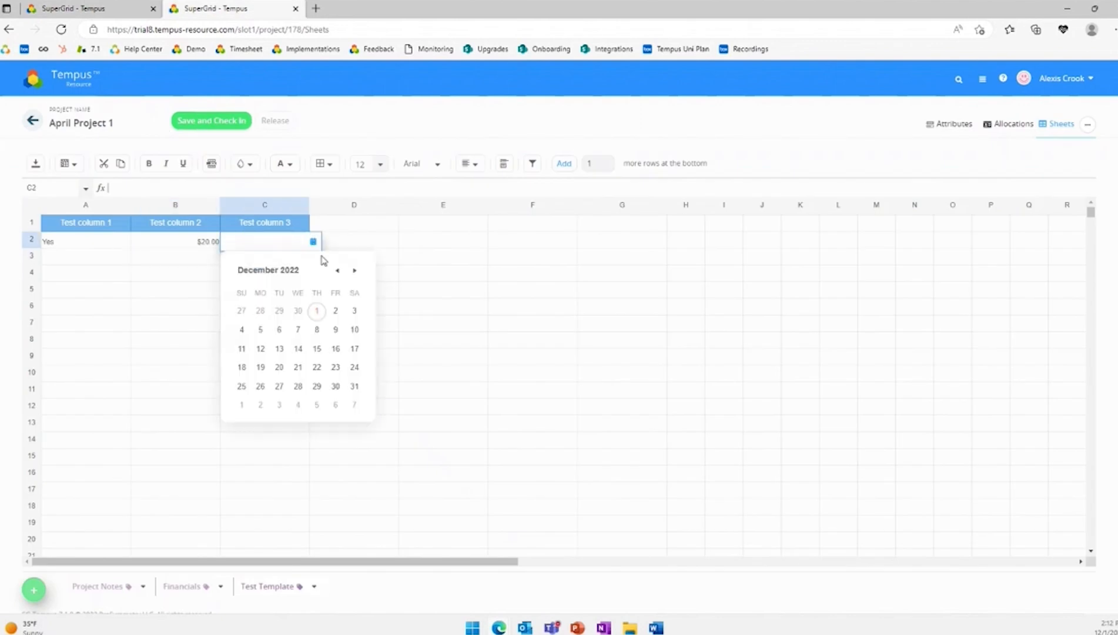
left_click(317, 309)
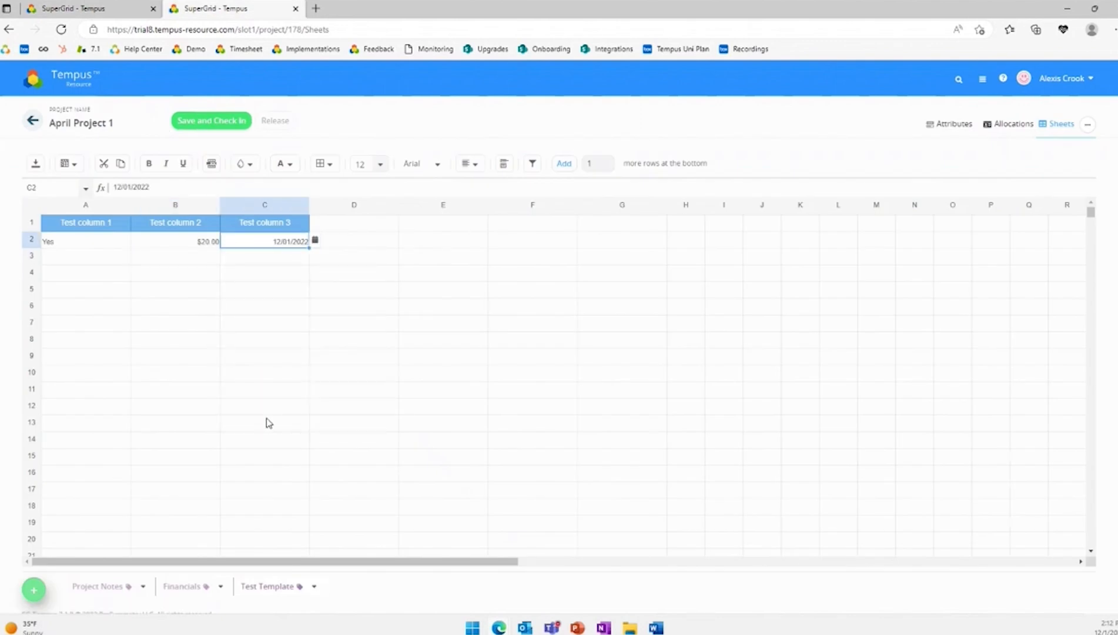
left_click(231, 122)
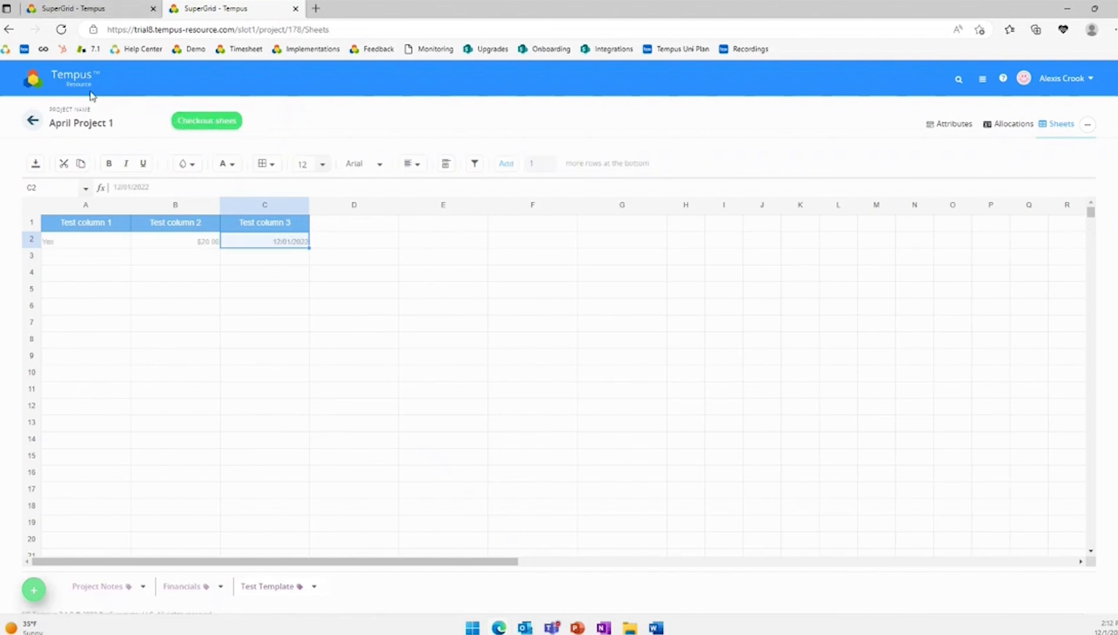
- Leave the Test Template definition for the sheet template list and return to the Sheets page of April Project 1
left_click(73, 9)
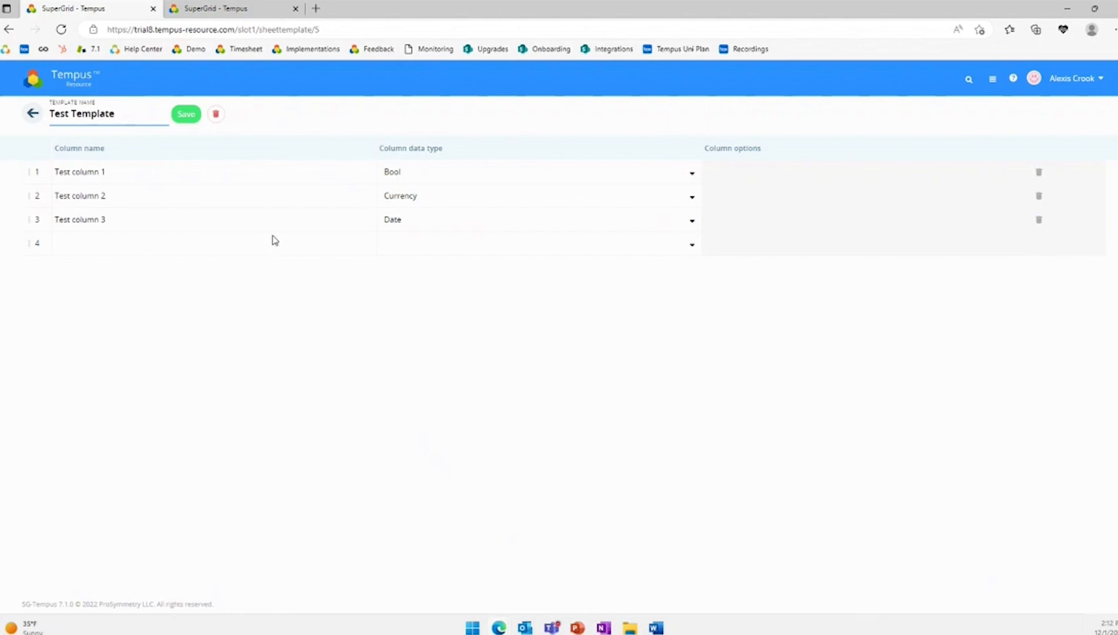
left_click(33, 113)
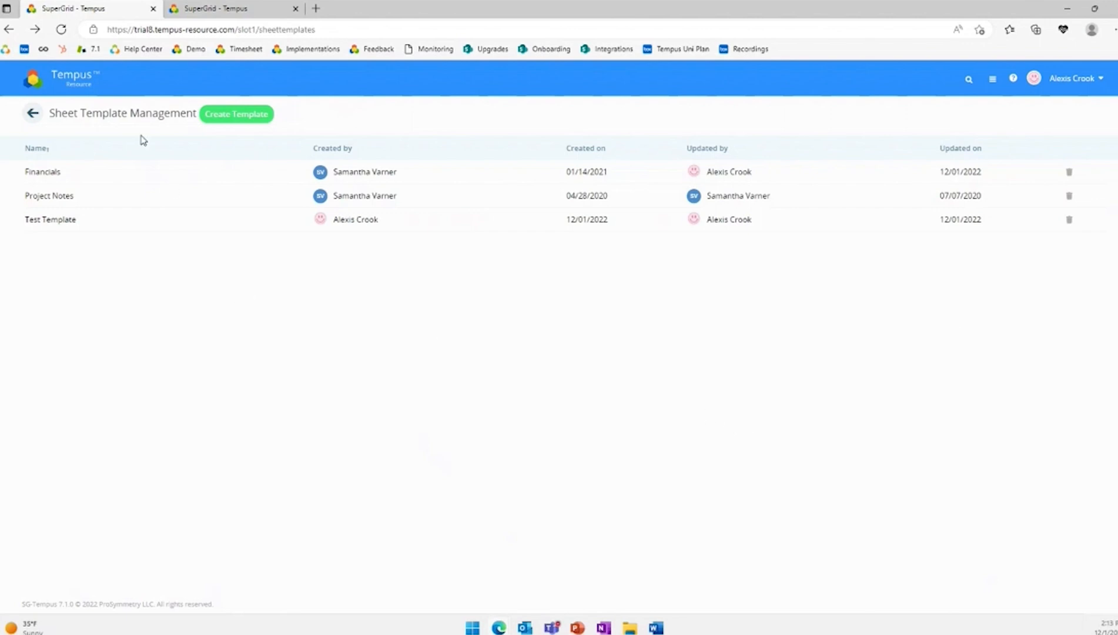
left_click(229, 10)
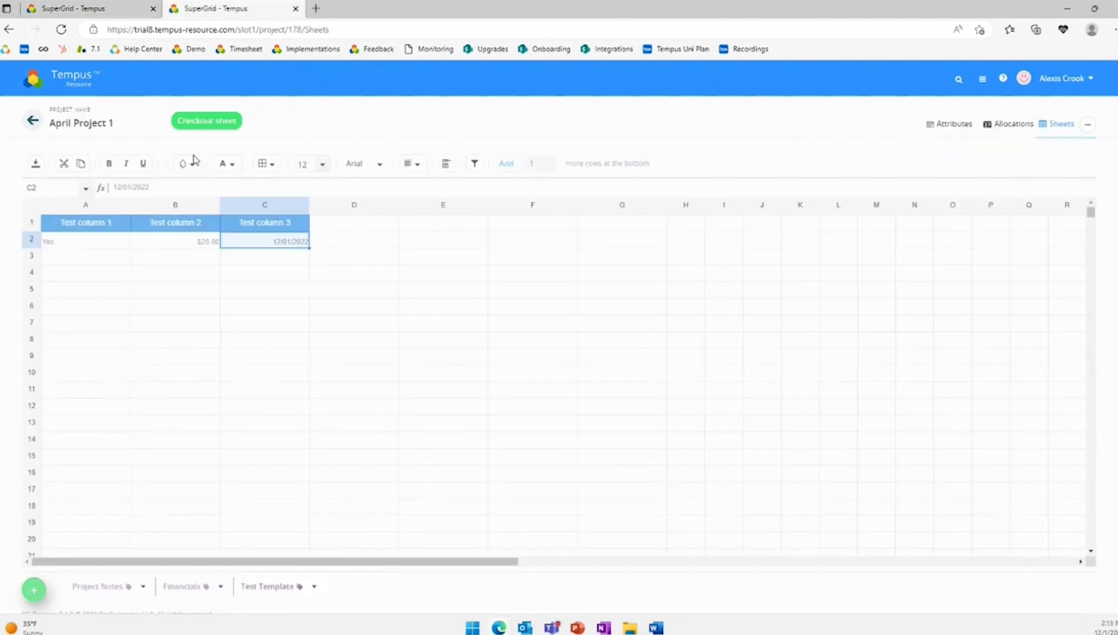